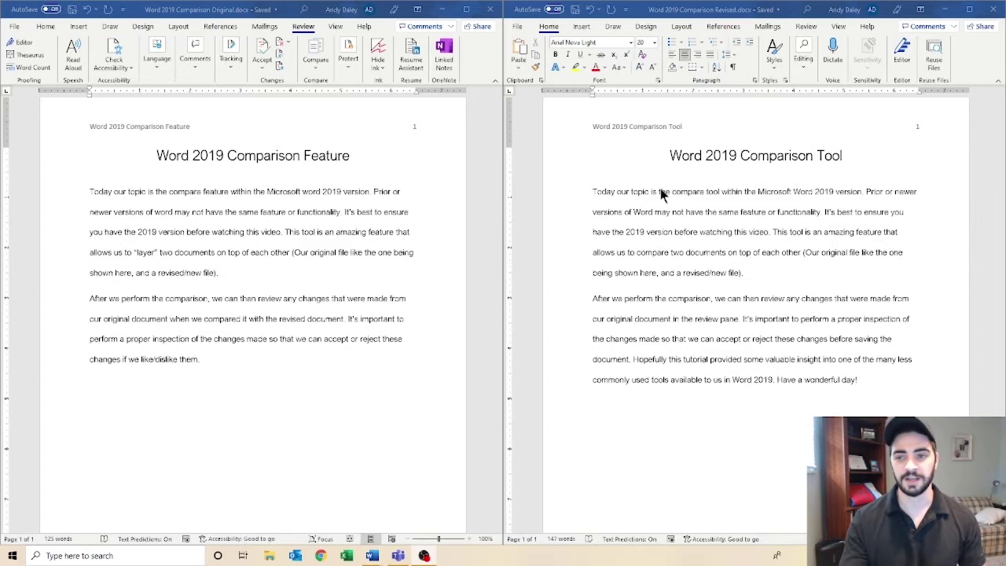
Look through the original and revised documents down to their footers to compare their text
{"action": "scroll", "coordinate": [753, 193], "scroll_direction": "down", "scroll_amount": 3}
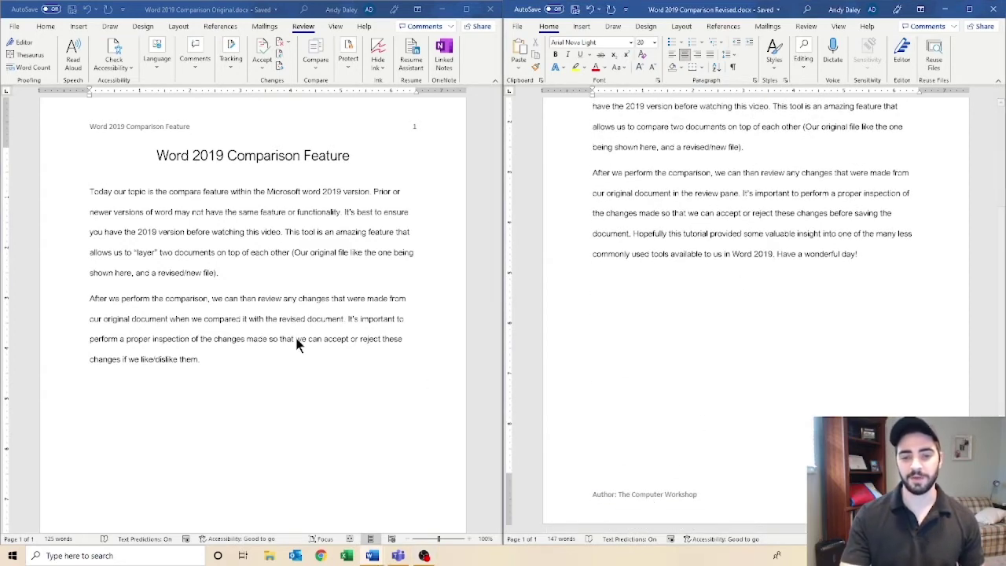
{"action": "left_click", "coordinate": [299, 340]}
{"action": "scroll", "coordinate": [298, 339], "scroll_direction": "down", "scroll_amount": 3}
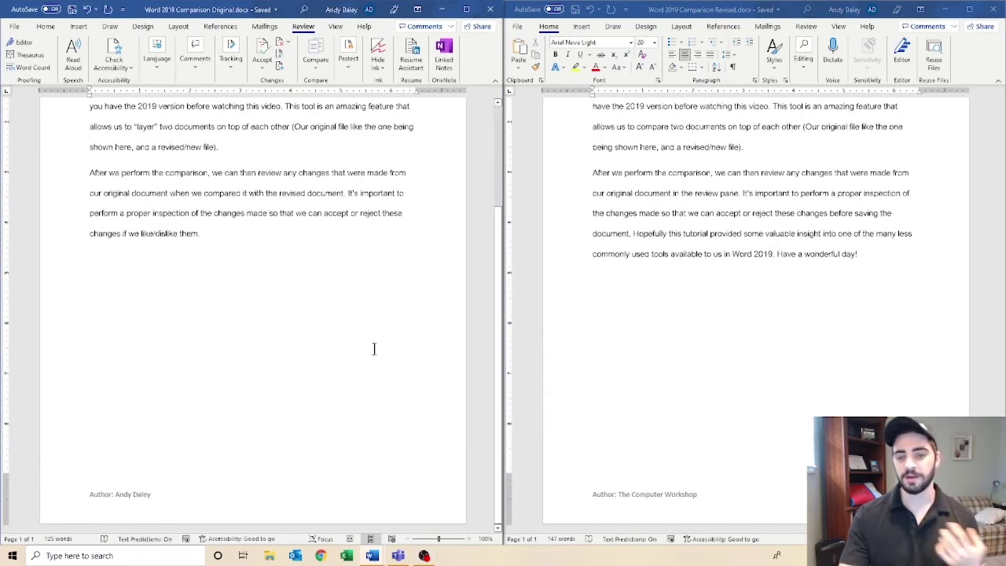
{"action": "scroll", "coordinate": [371, 346], "scroll_direction": "up", "scroll_amount": 4}
{"action": "left_click", "coordinate": [775, 353]}
{"action": "scroll", "coordinate": [776, 354], "scroll_direction": "up", "scroll_amount": 4}
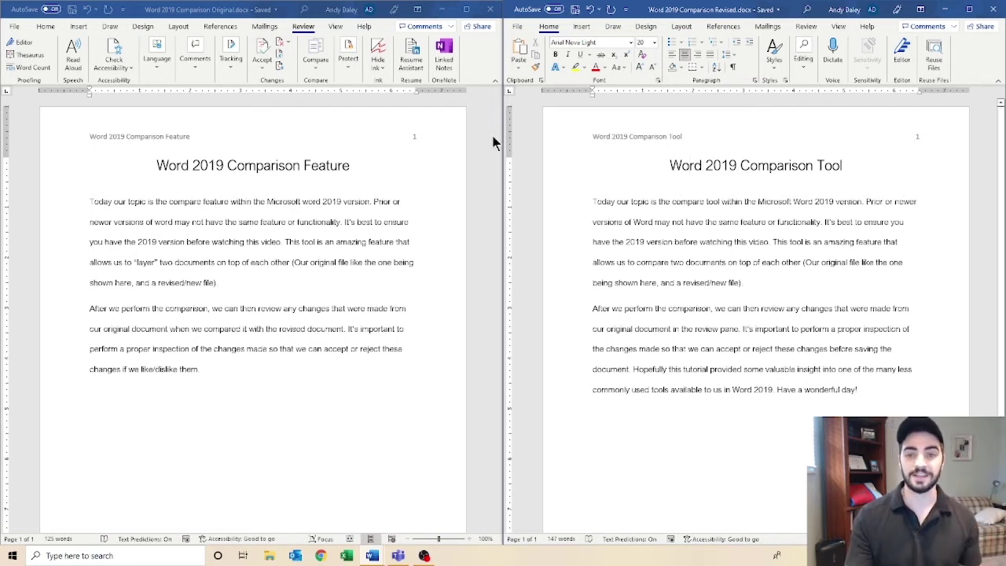
Start comparing two versions of a document and choose Word 2019 Comparison Original.docx as the original document
{"action": "left_click", "coordinate": [178, 142]}
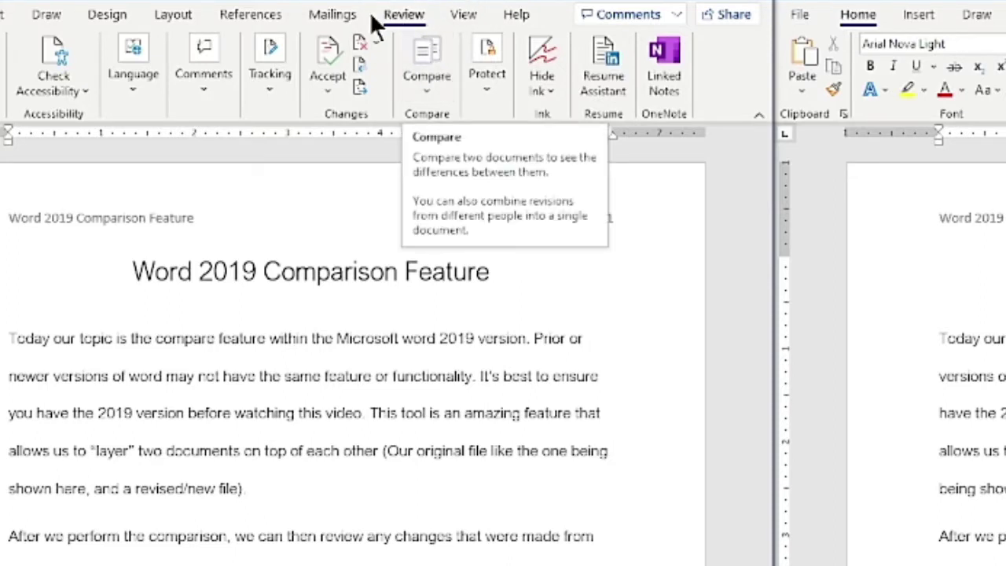
{"action": "left_click", "coordinate": [426, 63]}
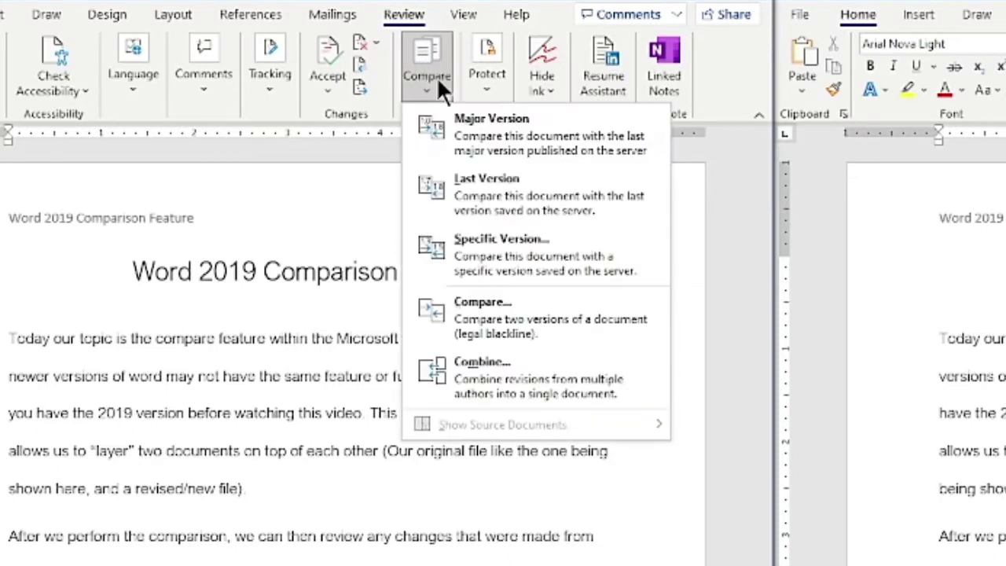
{"action": "left_click", "coordinate": [560, 315]}
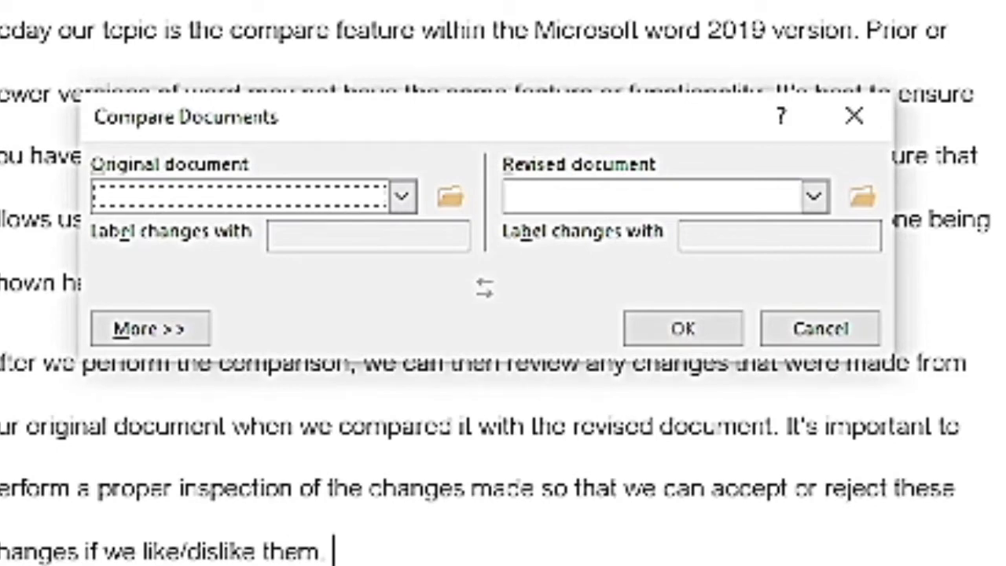
{"action": "left_click", "coordinate": [445, 200]}
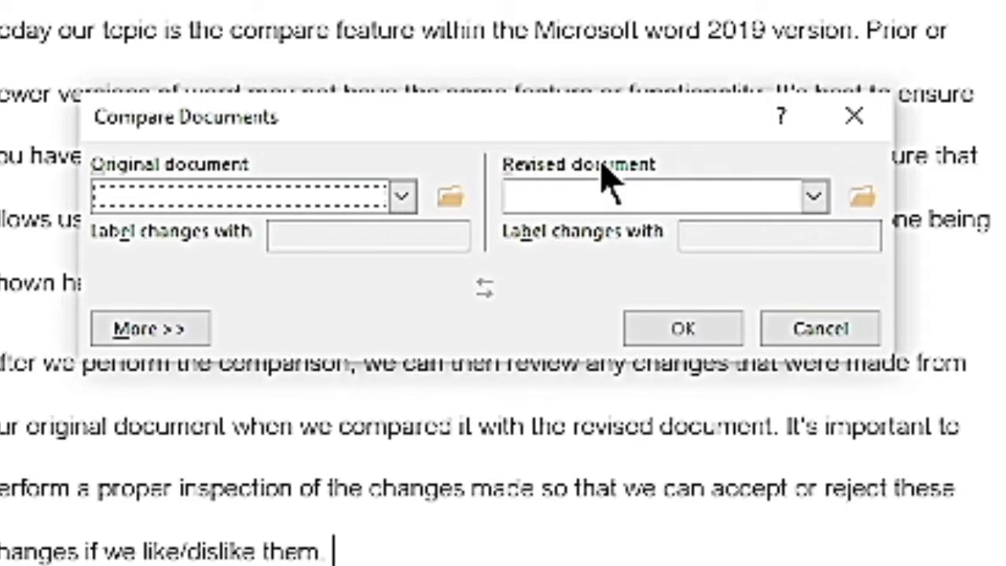
{"action": "left_click", "coordinate": [814, 196]}
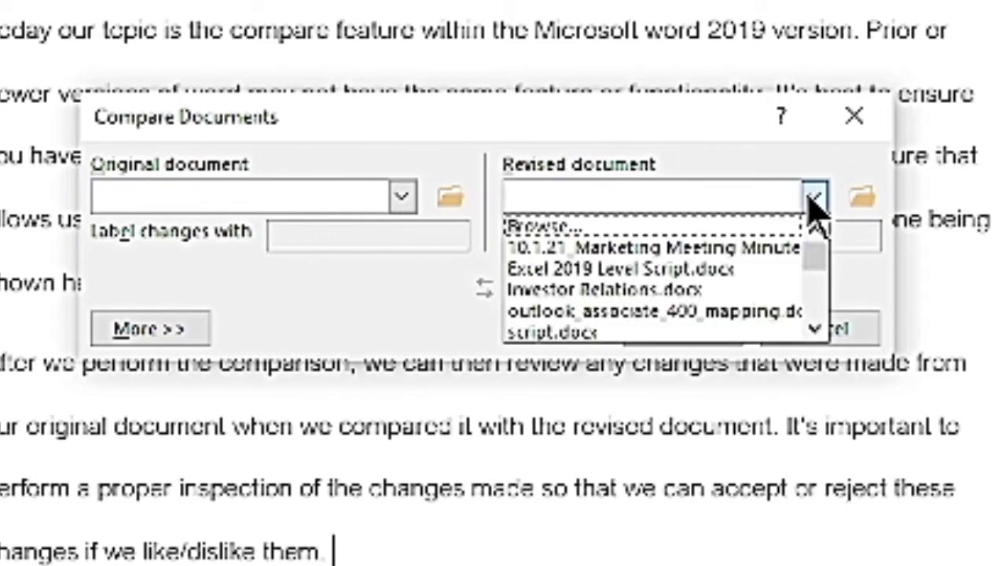
{"action": "left_click", "coordinate": [405, 198]}
{"action": "left_click", "coordinate": [405, 198]}
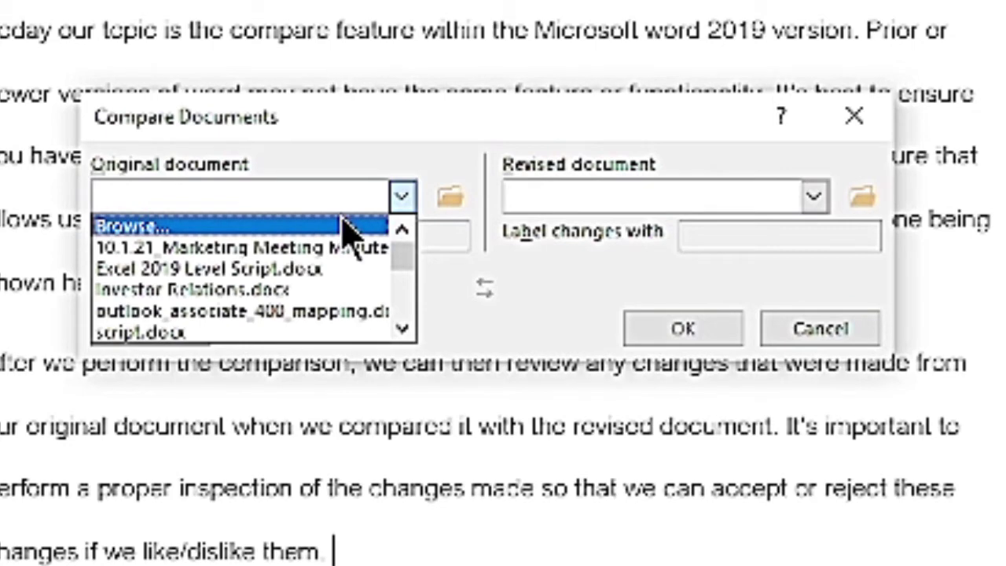
{"action": "scroll", "coordinate": [314, 259], "scroll_direction": "down", "scroll_amount": 2}
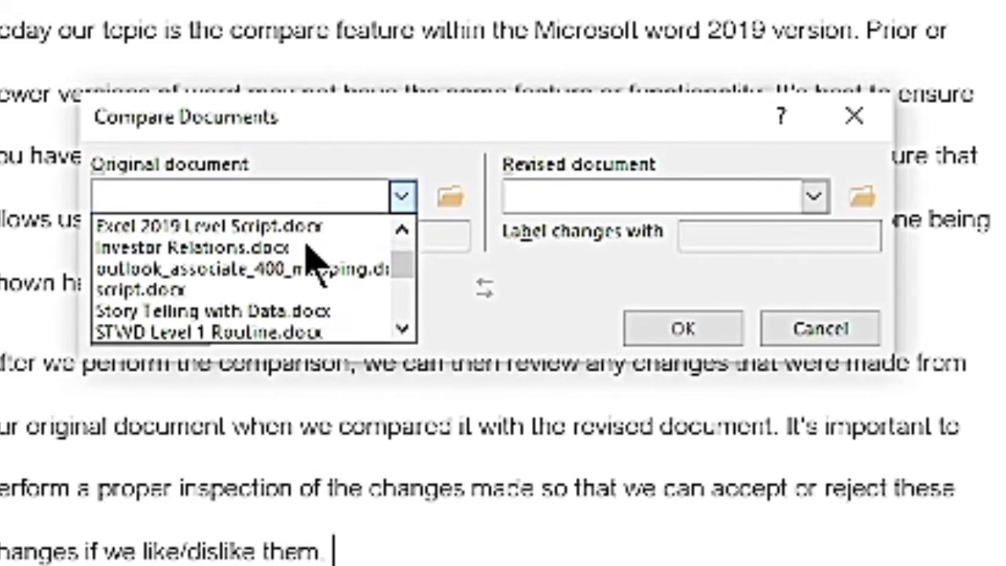
{"action": "scroll", "coordinate": [310, 260], "scroll_direction": "down", "scroll_amount": 4}
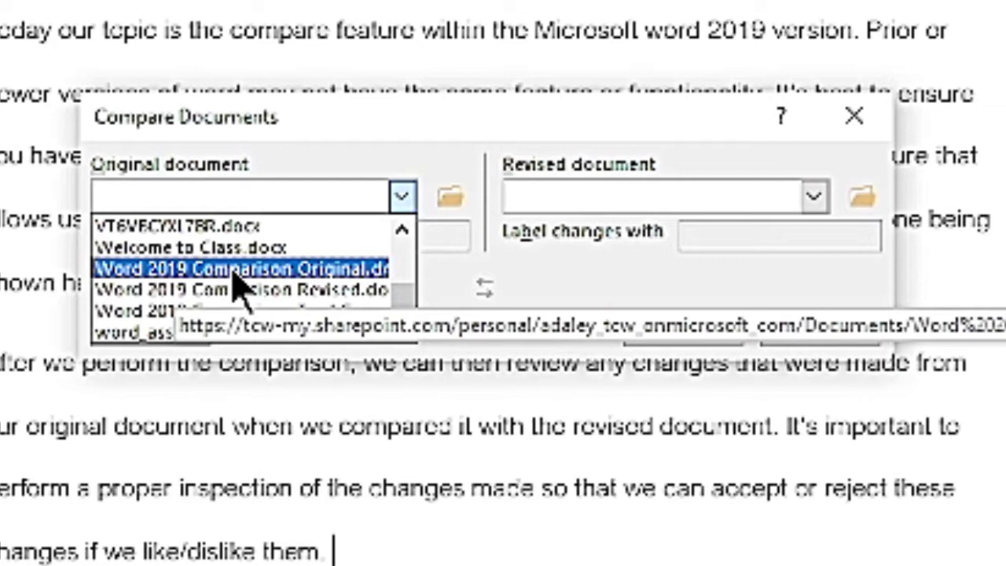
{"action": "left_click", "coordinate": [236, 275]}
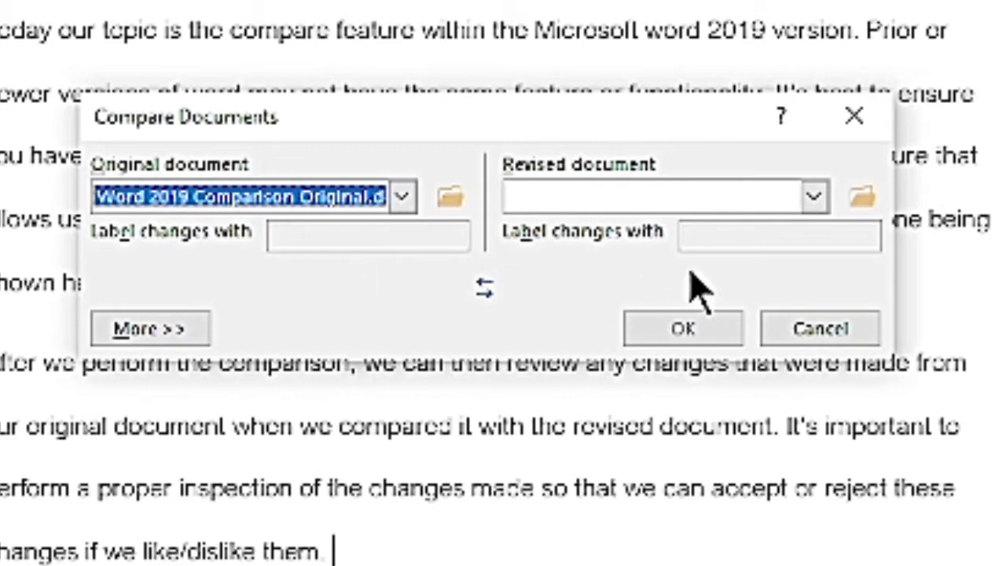
Choose Word 2019 Comparison Revised.docx as the revised document
{"action": "left_click", "coordinate": [822, 195]}
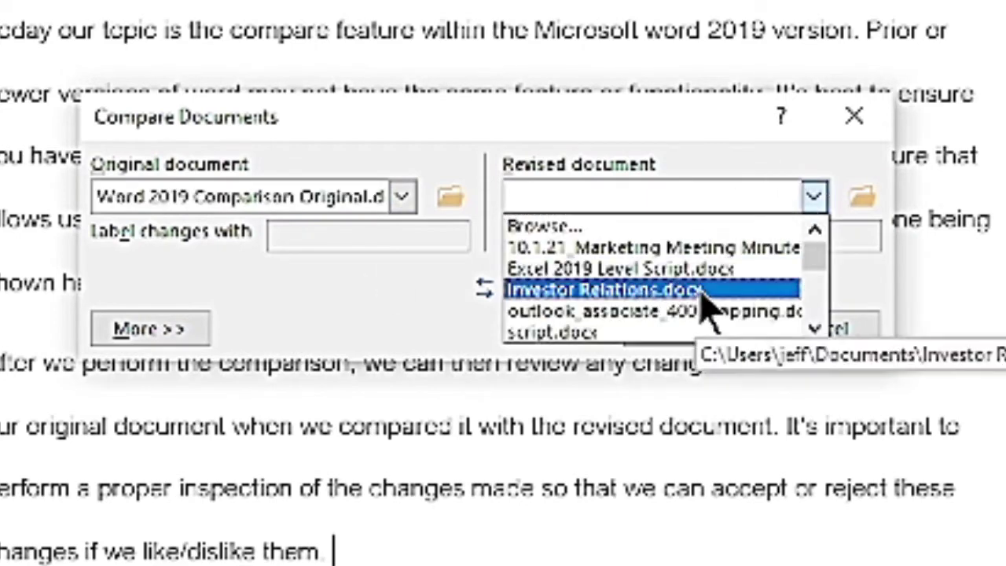
{"action": "scroll", "coordinate": [691, 322], "scroll_direction": "down", "scroll_amount": 5}
{"action": "scroll", "coordinate": [684, 324], "scroll_direction": "down", "scroll_amount": 1}
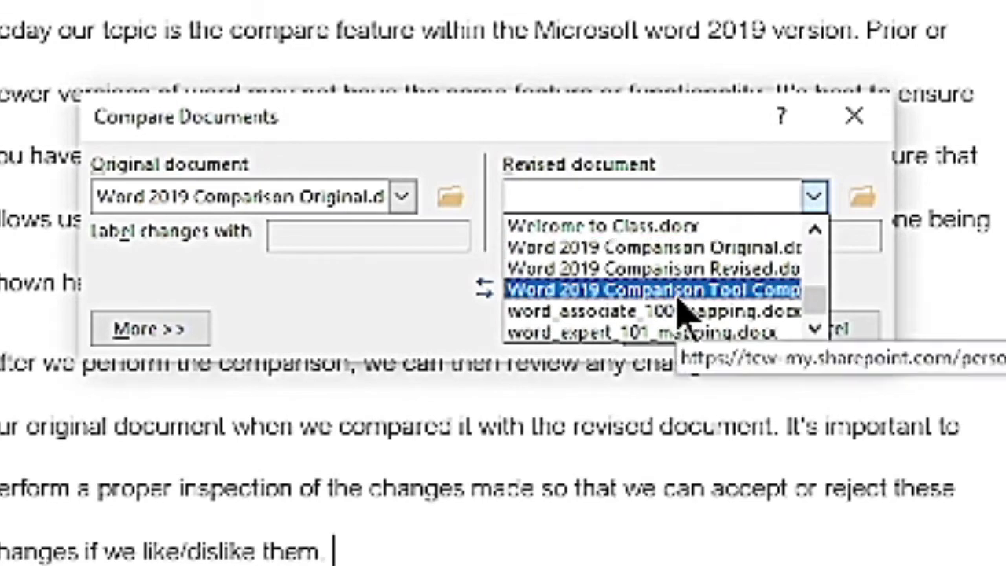
{"action": "left_click", "coordinate": [702, 269]}
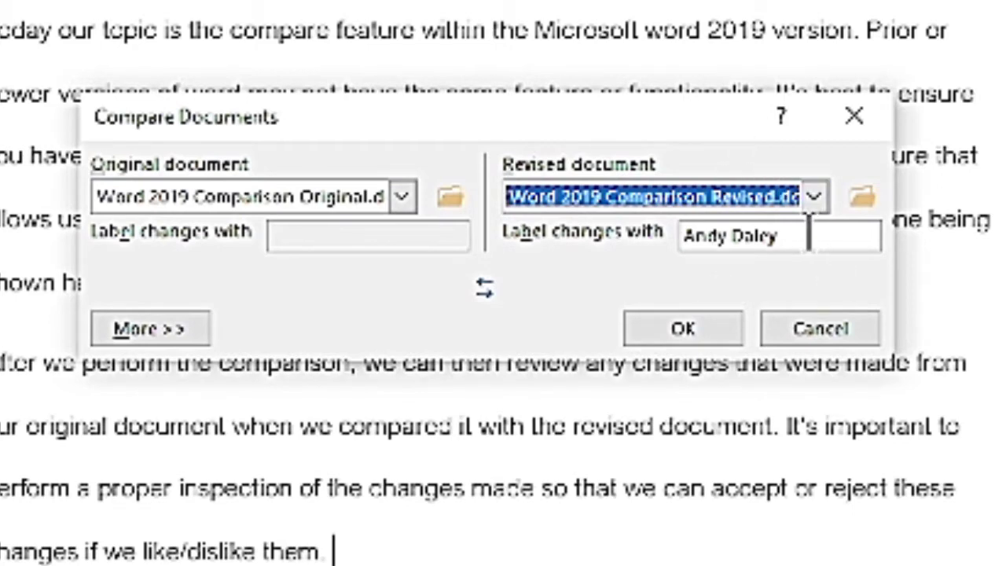
Check the label for changes and the additional comparison settings, and run the comparison
{"action": "left_click_drag", "start_coordinate": [809, 234], "coordinate": [683, 234]}
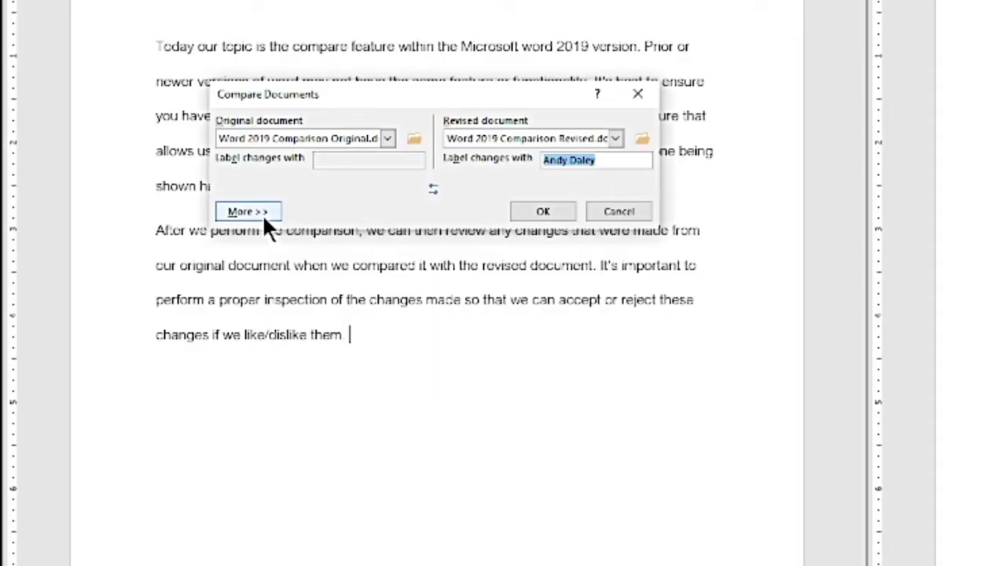
{"action": "left_click", "coordinate": [263, 212]}
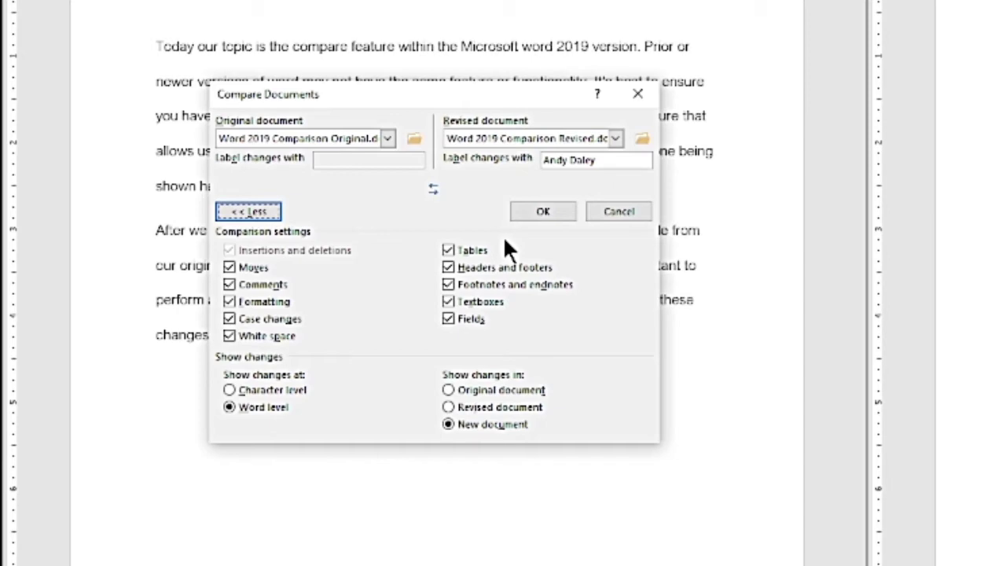
{"action": "left_click", "coordinate": [248, 211]}
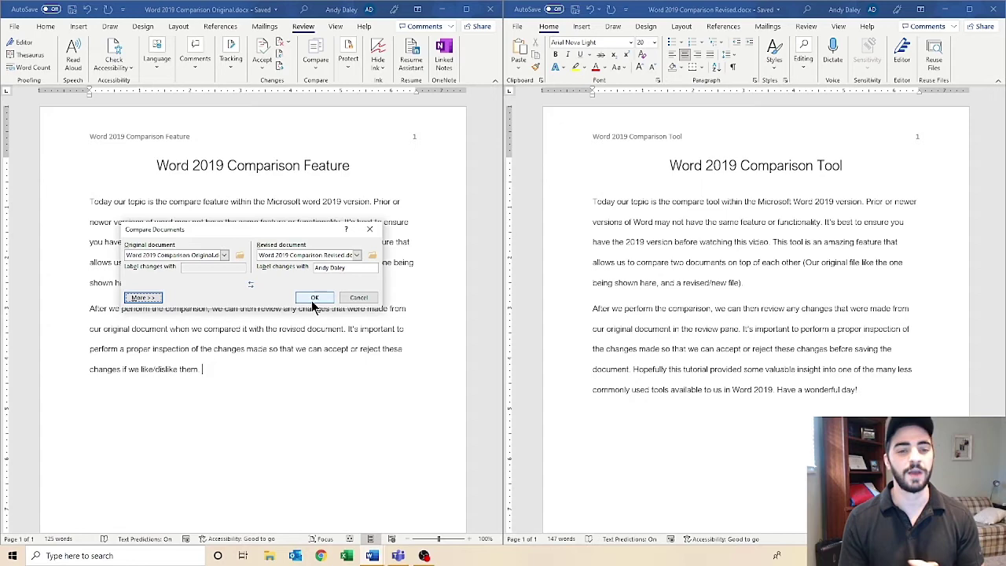
{"action": "left_click", "coordinate": [313, 299]}
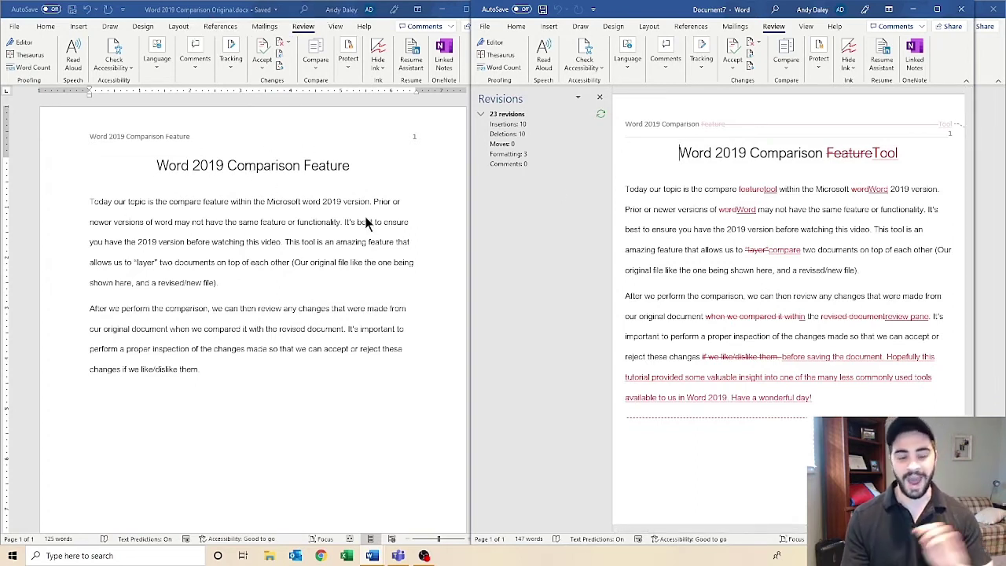
Maximize the comparison result window and accept the title's change from "Feature" to "Tool"
{"action": "left_click", "coordinate": [365, 177]}
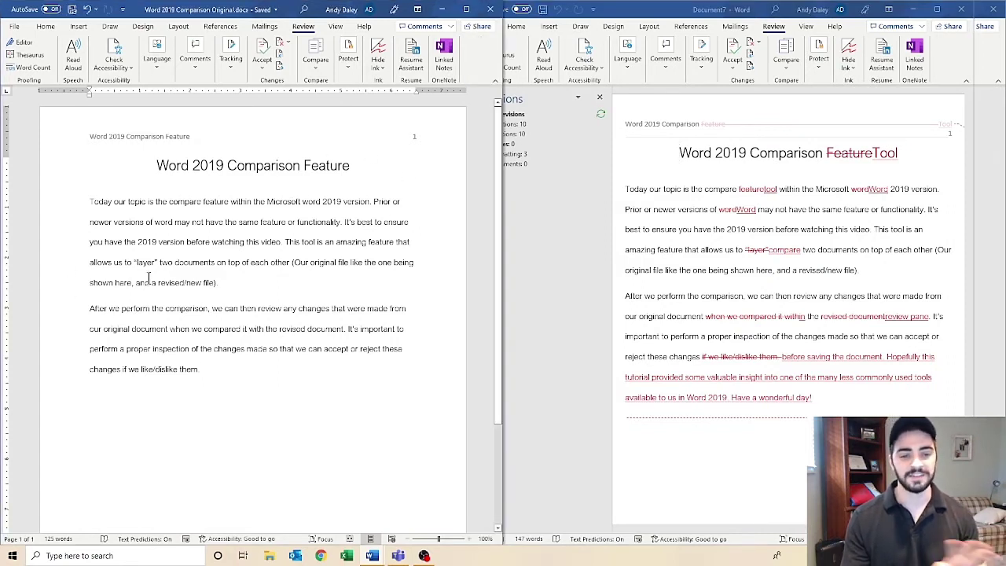
{"action": "left_click", "coordinate": [603, 211]}
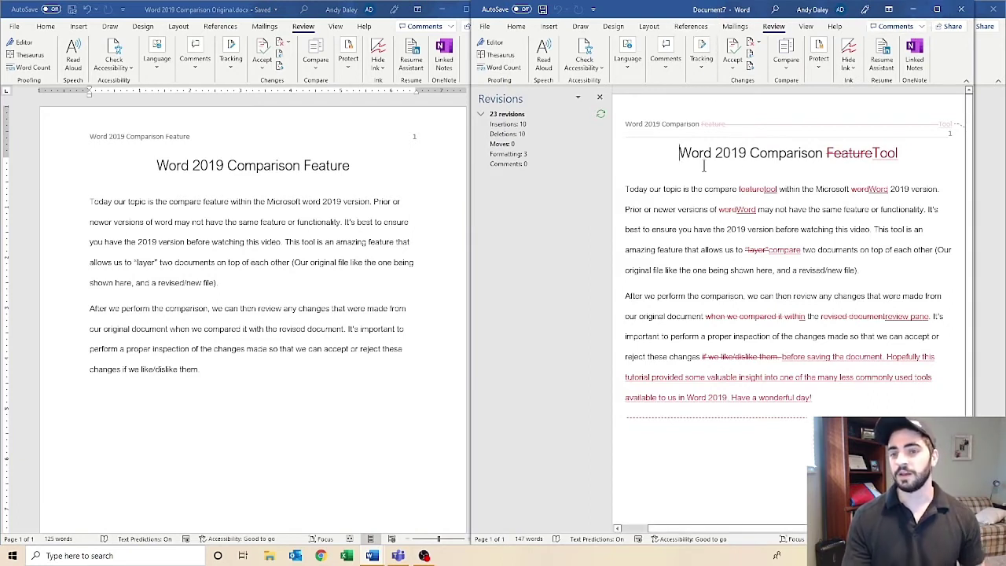
{"action": "left_click_drag", "start_coordinate": [679, 154], "coordinate": [894, 155]}
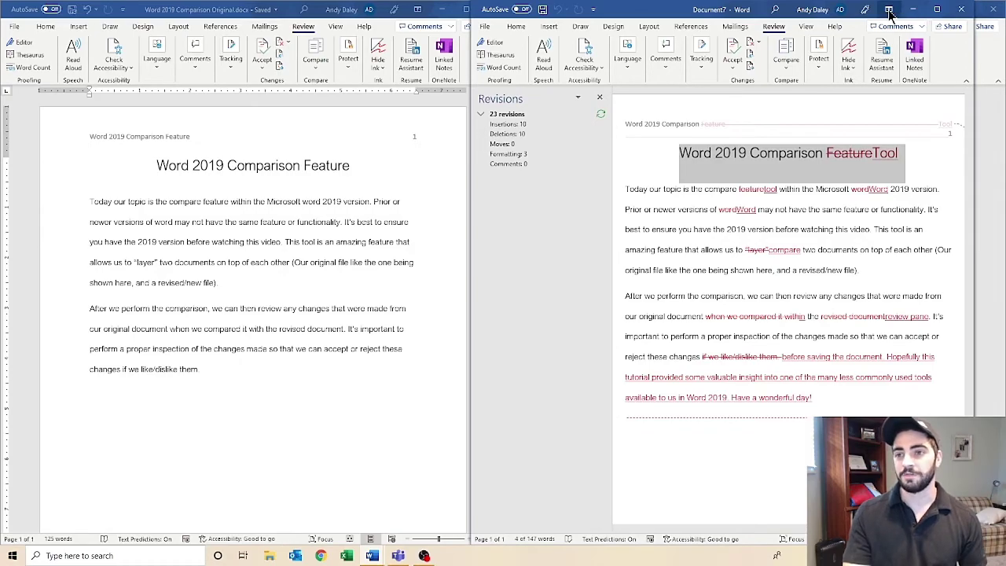
{"action": "left_click_drag", "start_coordinate": [649, 11], "coordinate": [464, 10]}
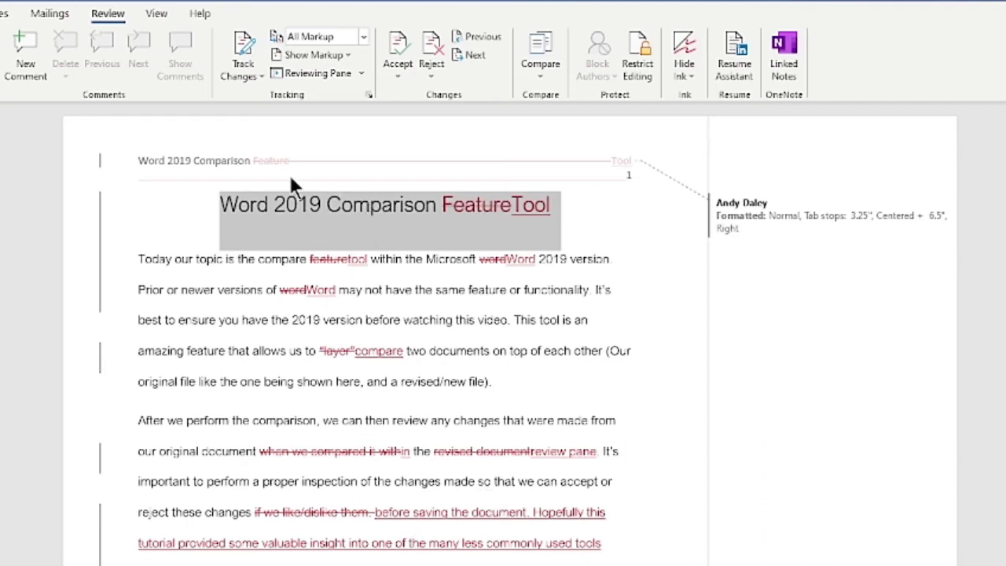
{"action": "mouse_move", "coordinate": [270, 168]}
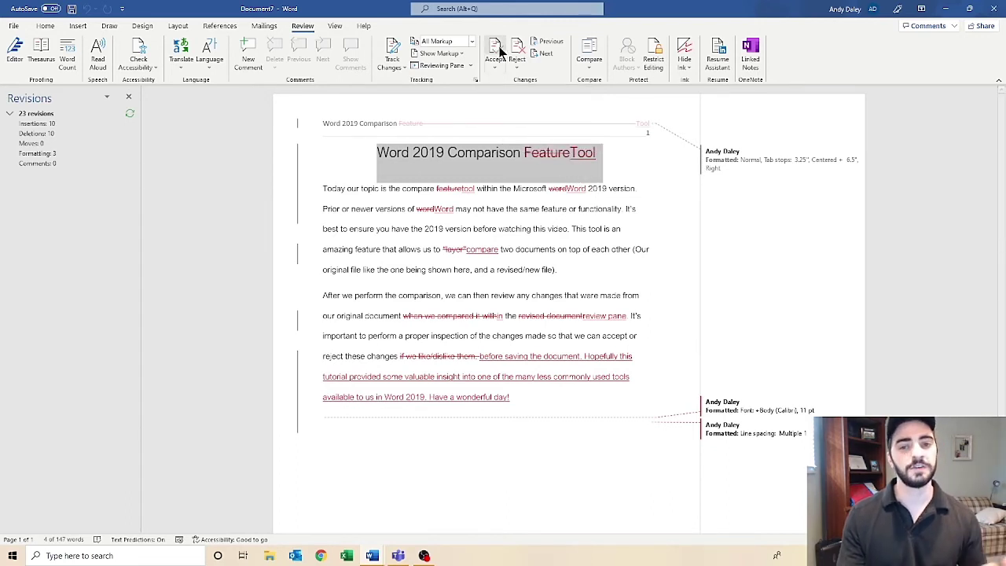
{"action": "left_click", "coordinate": [496, 50]}
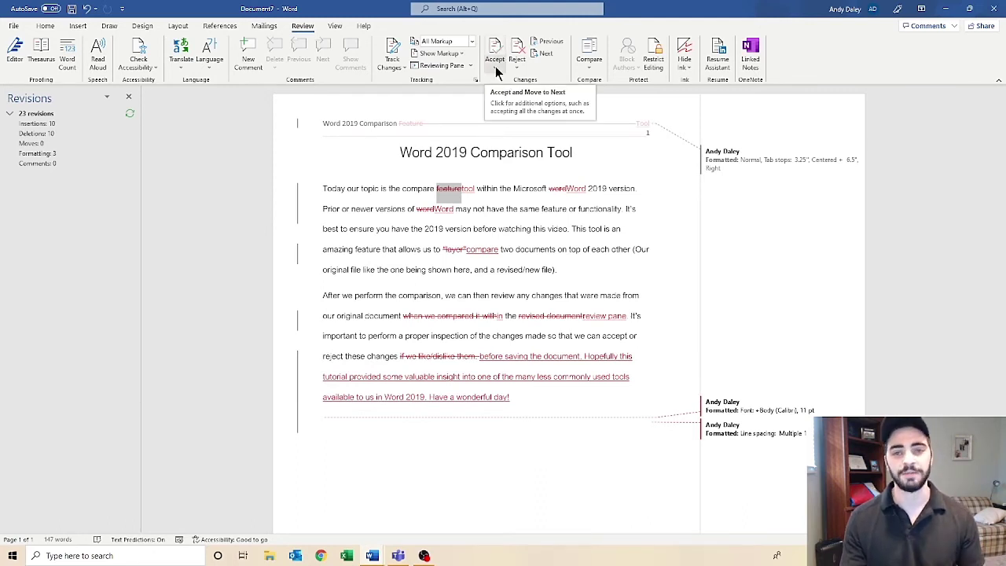
Accept the first paragraph's changes that replace "feature" with "tool" and both lowercase "word" entries with "Word"
{"action": "left_click", "coordinate": [496, 70]}
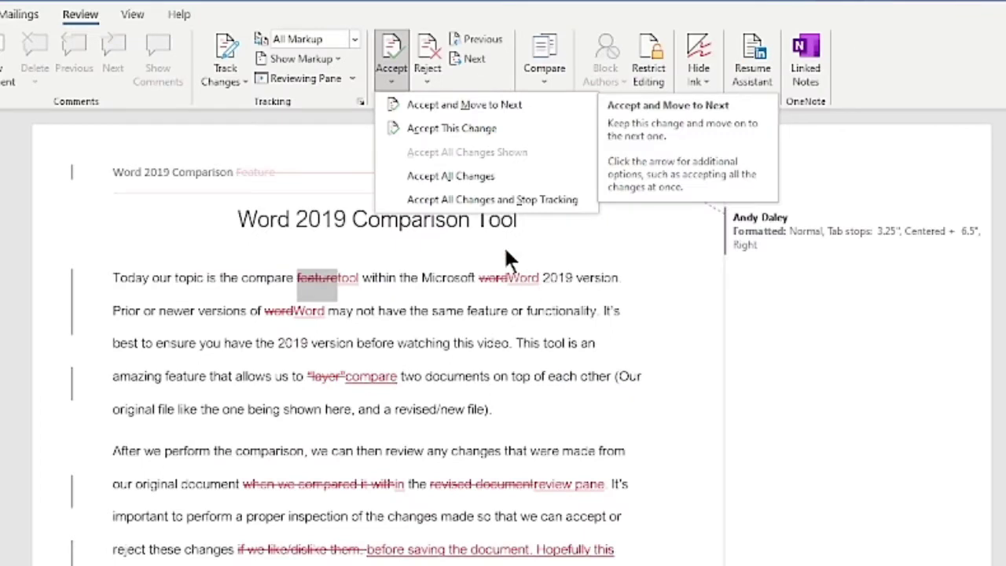
{"action": "left_click", "coordinate": [493, 320]}
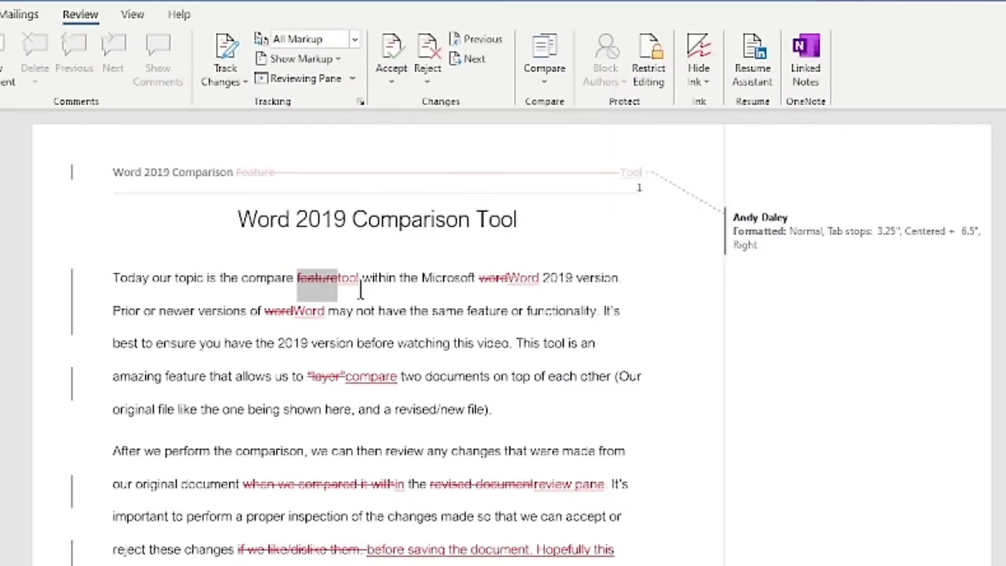
{"action": "left_click", "coordinate": [389, 43]}
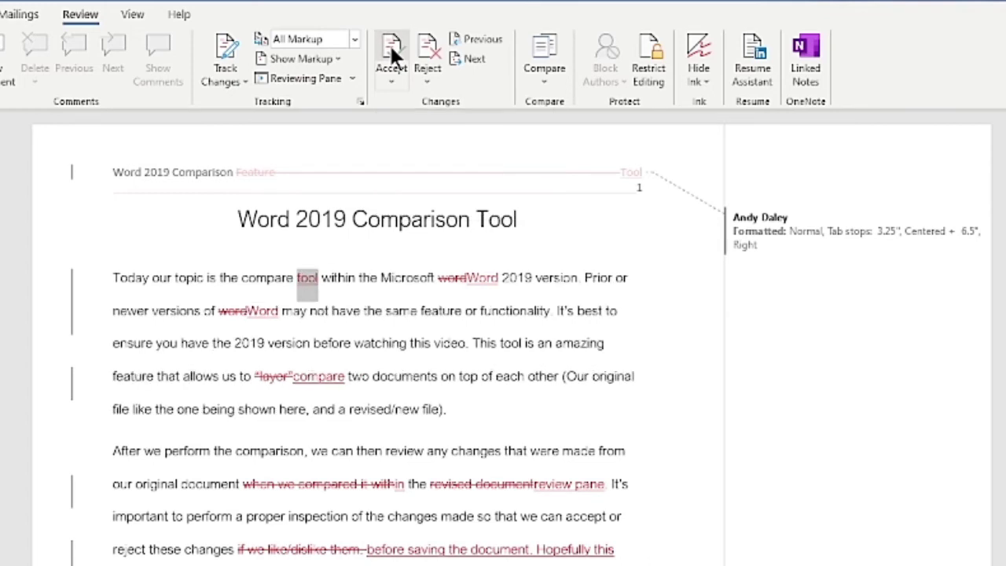
{"action": "left_click", "coordinate": [389, 43]}
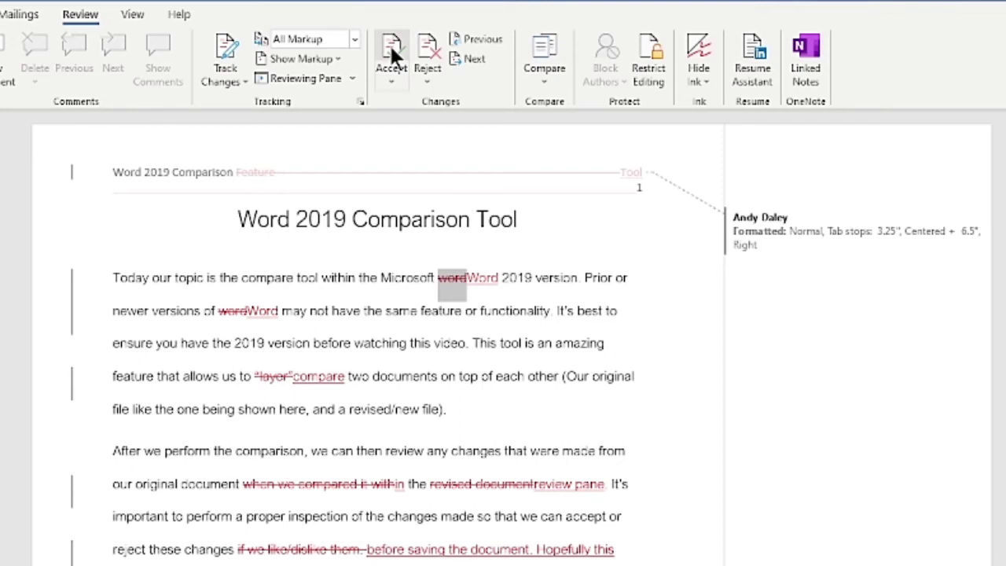
{"action": "left_click", "coordinate": [390, 45]}
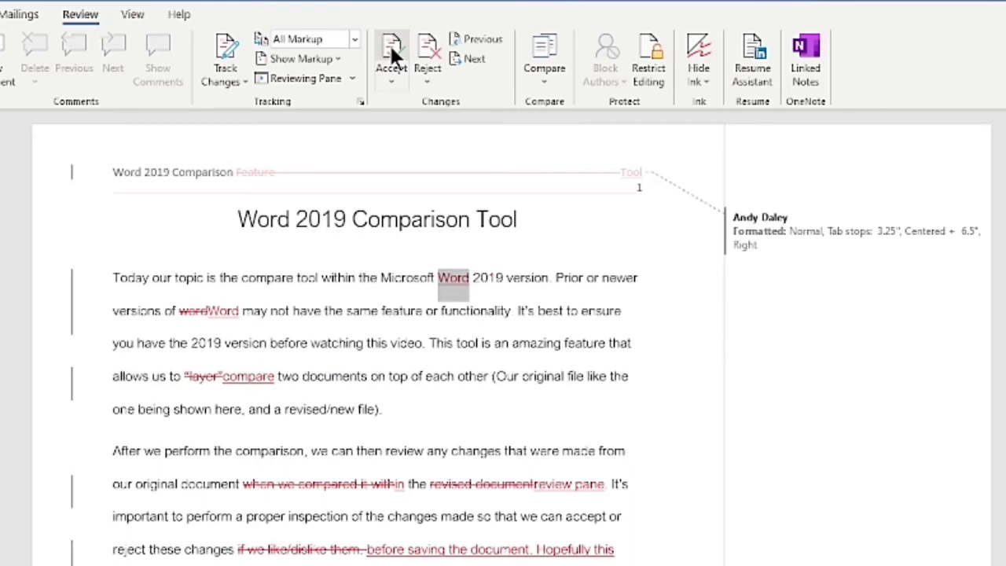
{"action": "left_click", "coordinate": [390, 46]}
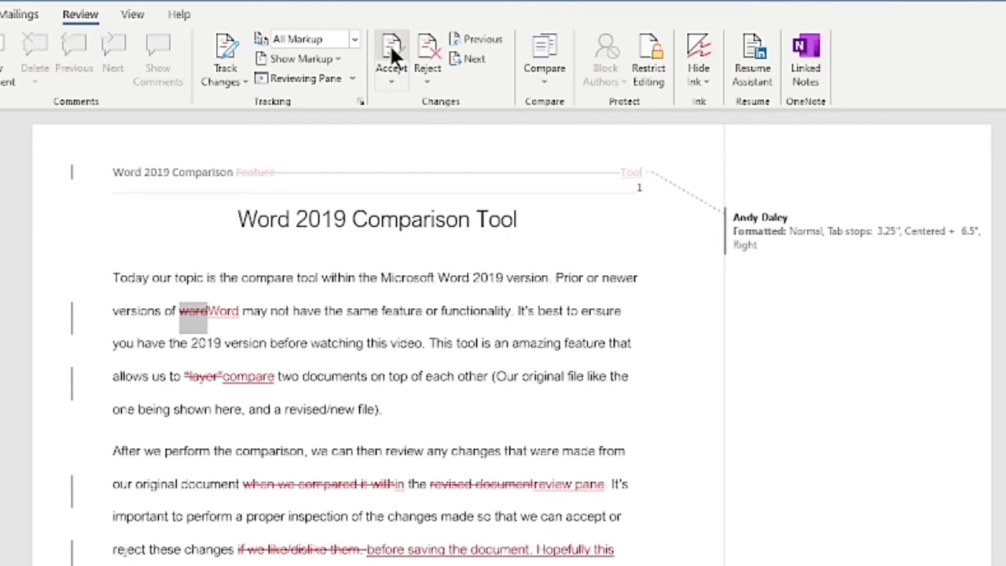
{"action": "left_click", "coordinate": [390, 47]}
{"action": "left_click", "coordinate": [391, 47]}
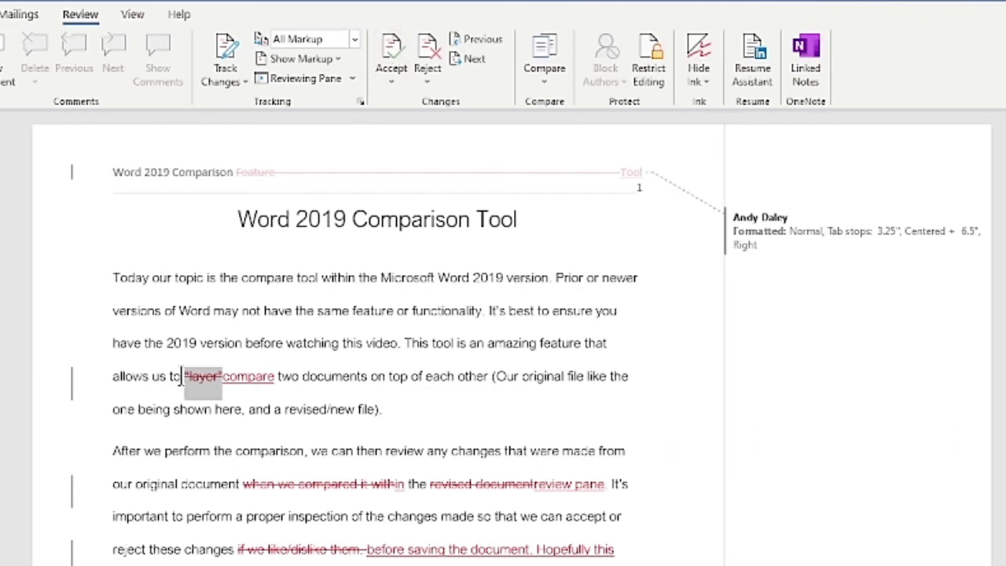
Reject the deletion of "layer" and the insertion of "compare" in the first paragraph
{"action": "mouse_move", "coordinate": [197, 375]}
{"action": "left_click", "coordinate": [426, 52]}
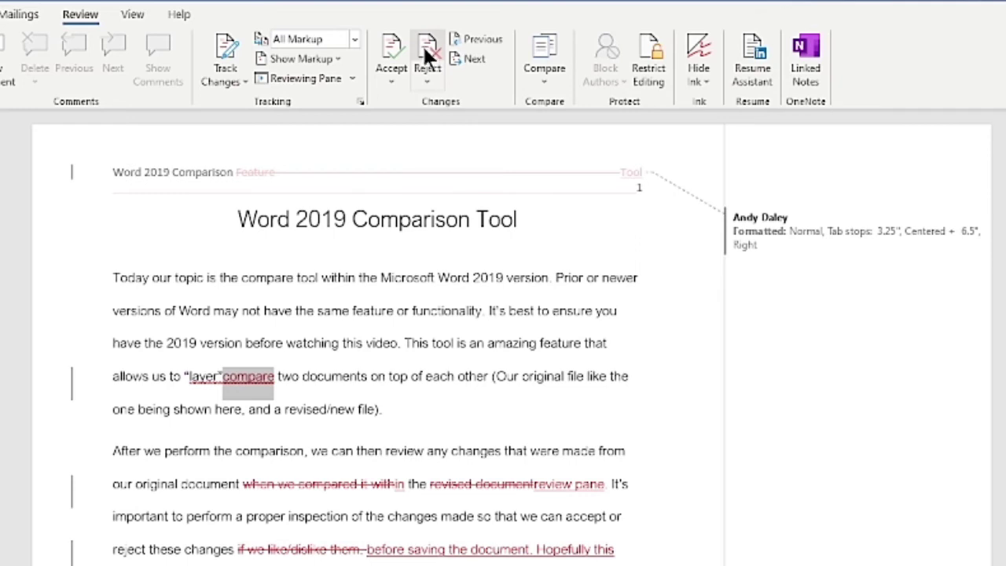
{"action": "left_click", "coordinate": [427, 52]}
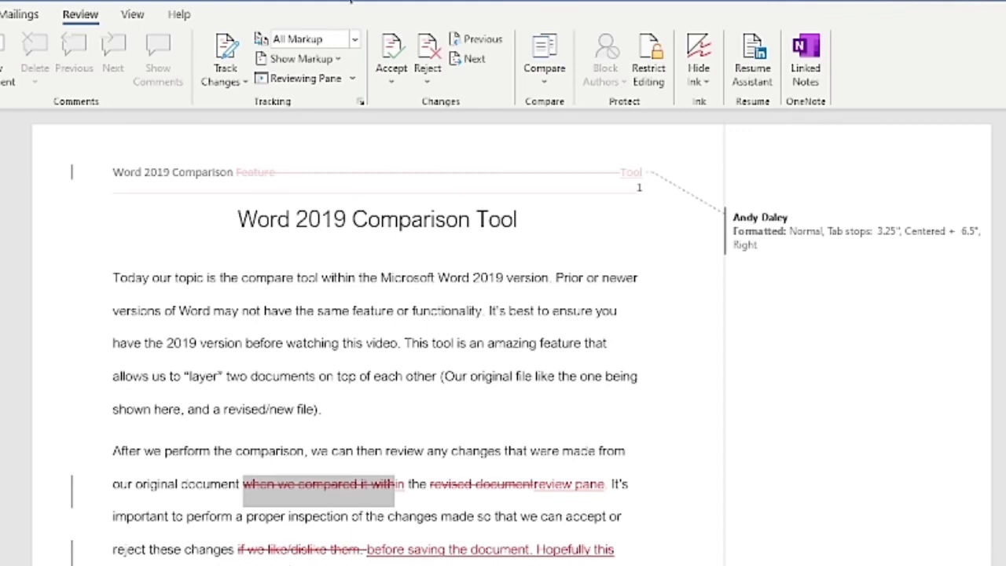
Accept all remaining tracked changes in the comparison document at once
{"action": "left_click", "coordinate": [392, 77]}
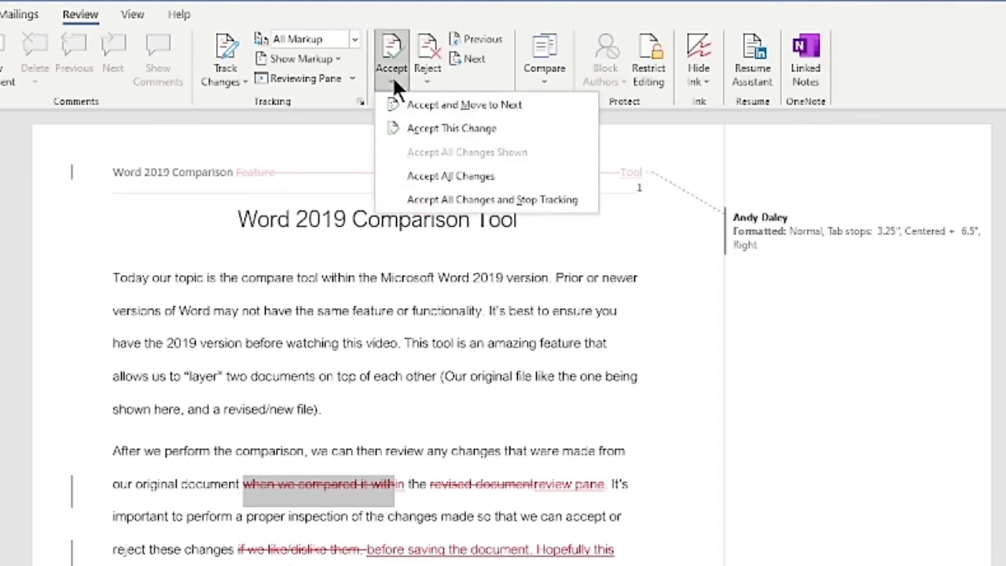
{"action": "left_click", "coordinate": [450, 176]}
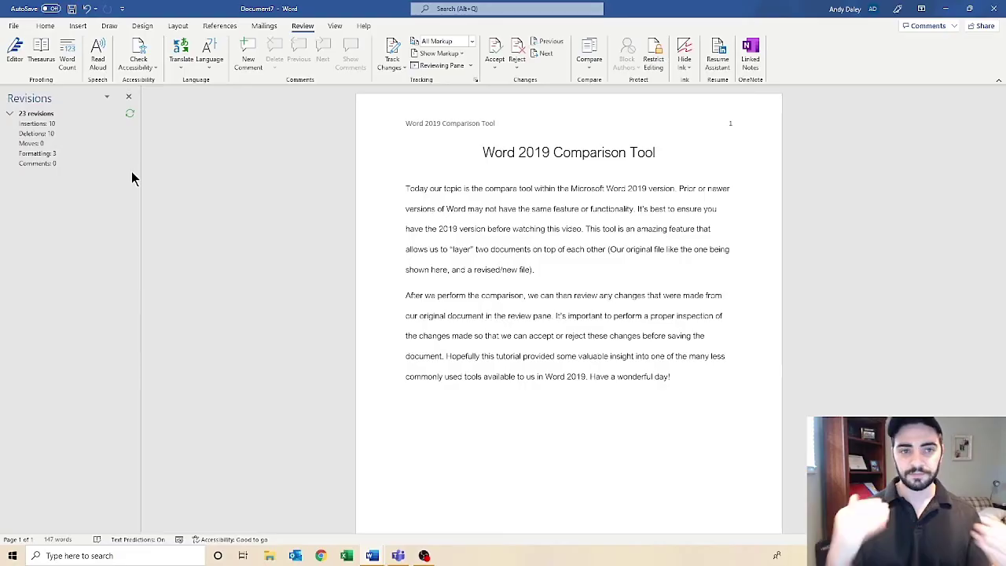
Save the reviewed document as "Word 2019 Comparison Tool Completed" in the OneDrive Documents folder
{"action": "left_click", "coordinate": [71, 8]}
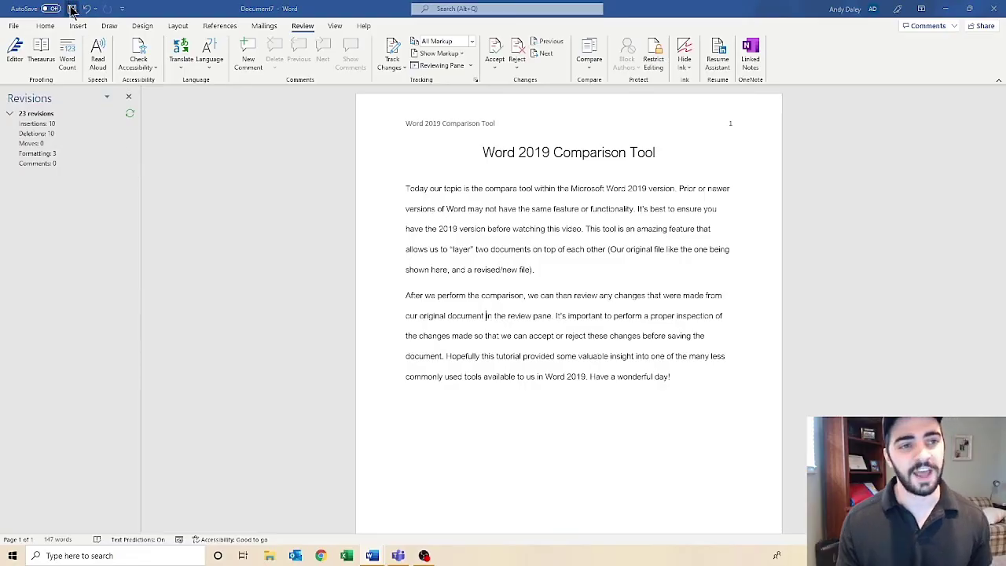
{"action": "left_click", "coordinate": [510, 246]}
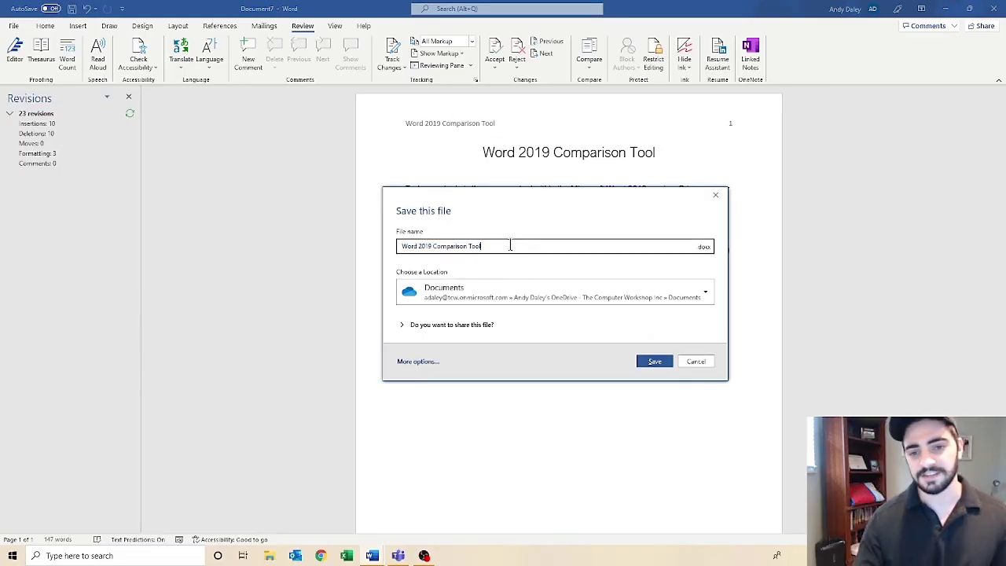
{"action": "type", "text": "Completed"}
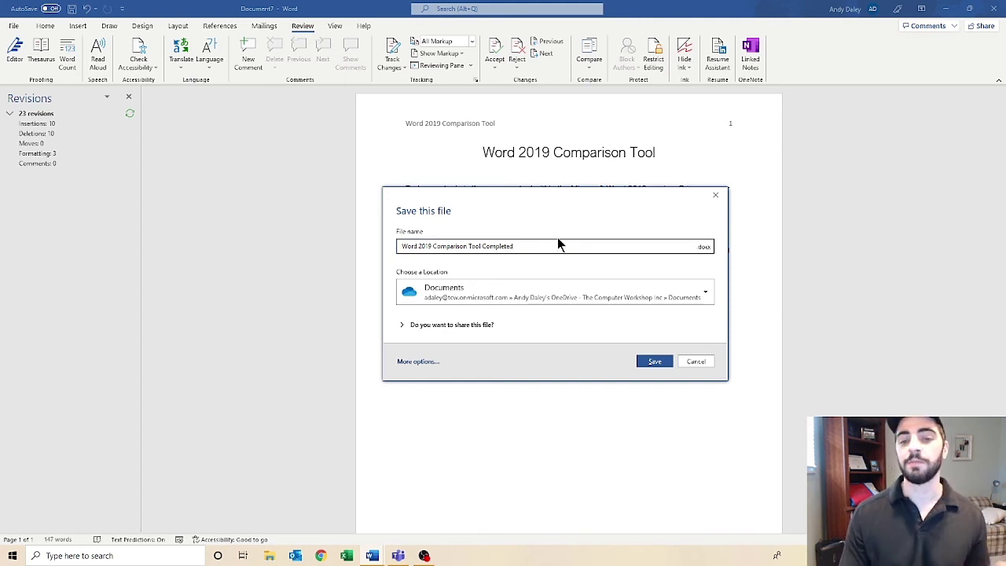
{"action": "left_click_drag", "start_coordinate": [520, 247], "coordinate": [482, 248]}
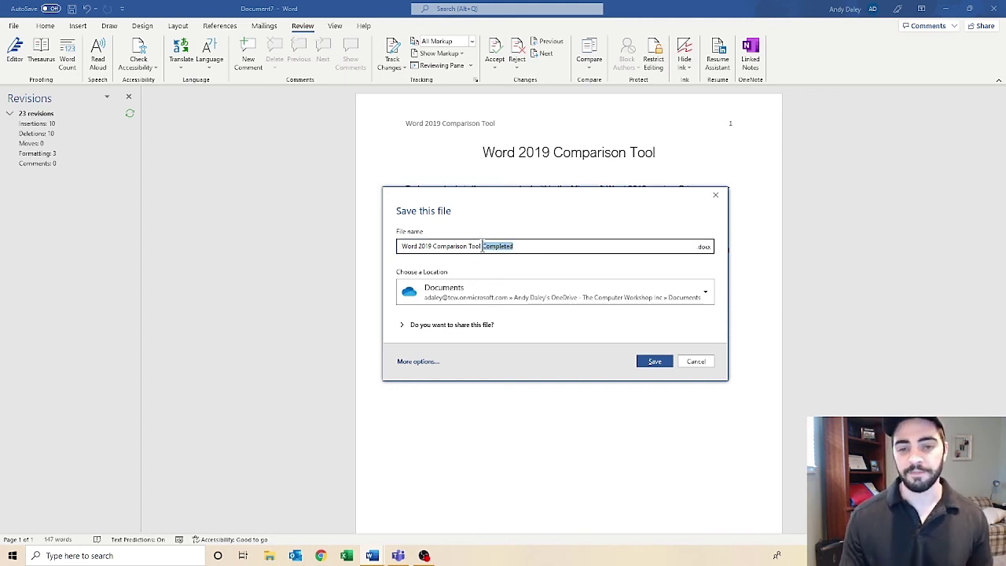
{"action": "mouse_move", "coordinate": [548, 247]}
{"action": "left_mouse_down"}
{"action": "mouse_move", "coordinate": [389, 243]}
{"action": "mouse_move", "coordinate": [507, 248]}
{"action": "mouse_move", "coordinate": [534, 261]}
{"action": "left_mouse_up"}
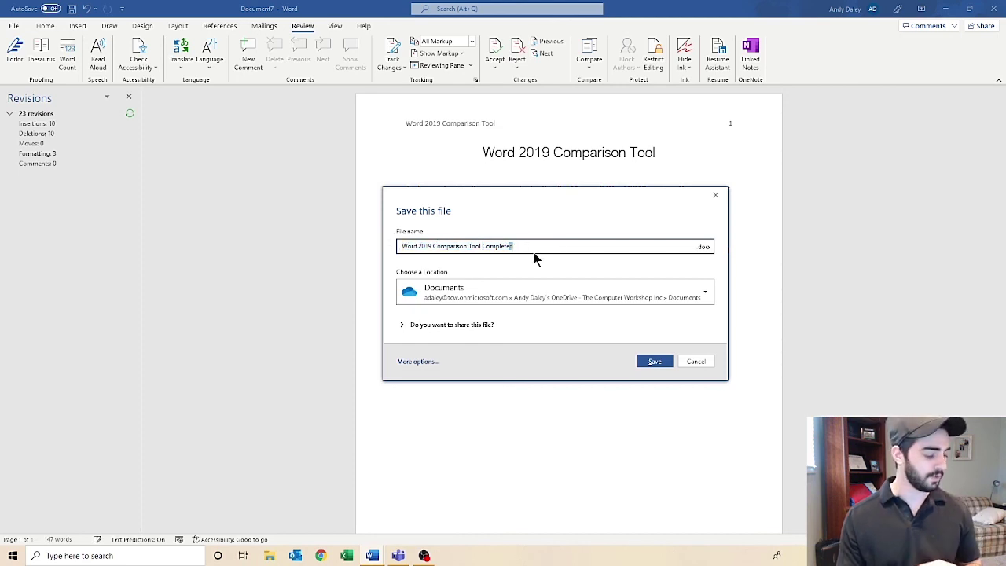
{"action": "left_click", "coordinate": [656, 363]}
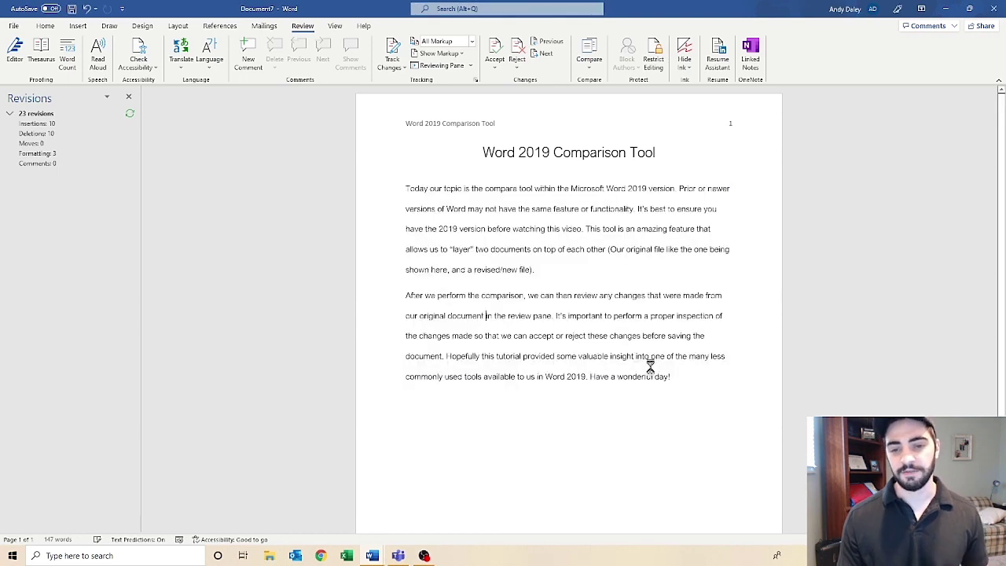